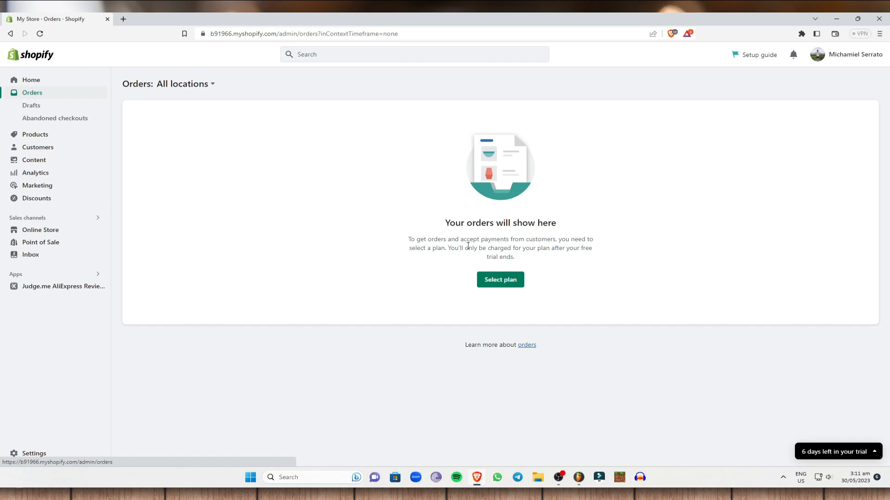
Step: Open the plan selection page, compare the Basic, Shopify and Advanced plans, and return to the orders page
left_click(512, 284)
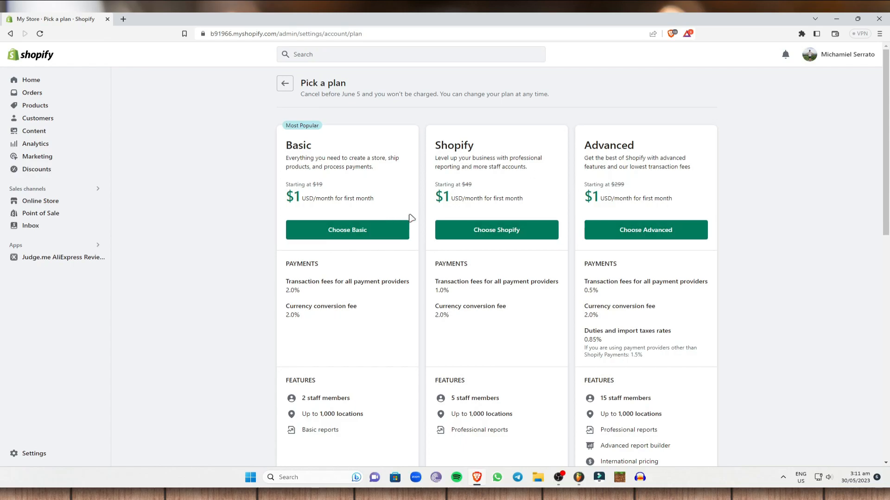
scroll(392, 232, "down", 4)
scroll(393, 211, "up", 4)
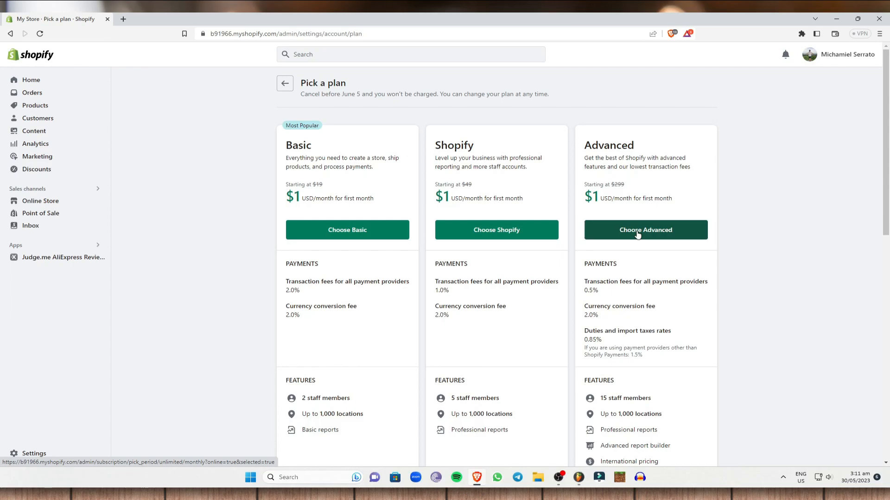
left_click(31, 94)
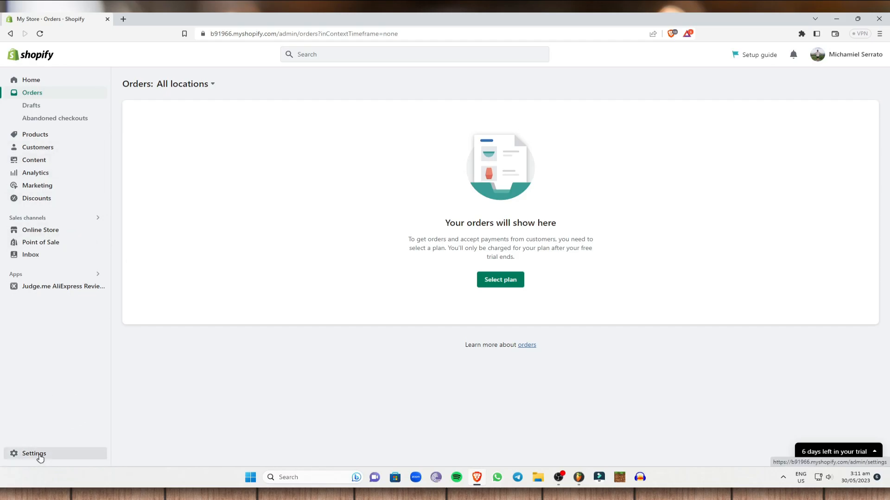
Step: Open the store's payment settings and examine the list of third-party payment providers
left_click(14, 454)
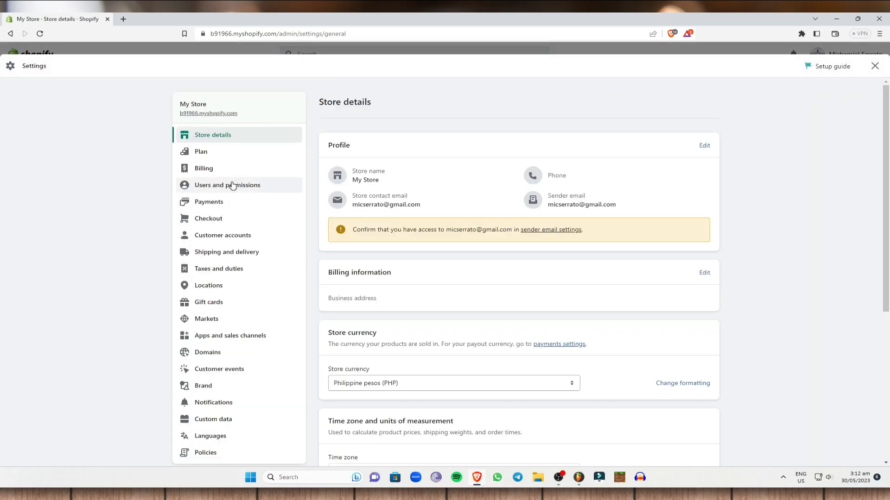
left_click(225, 205)
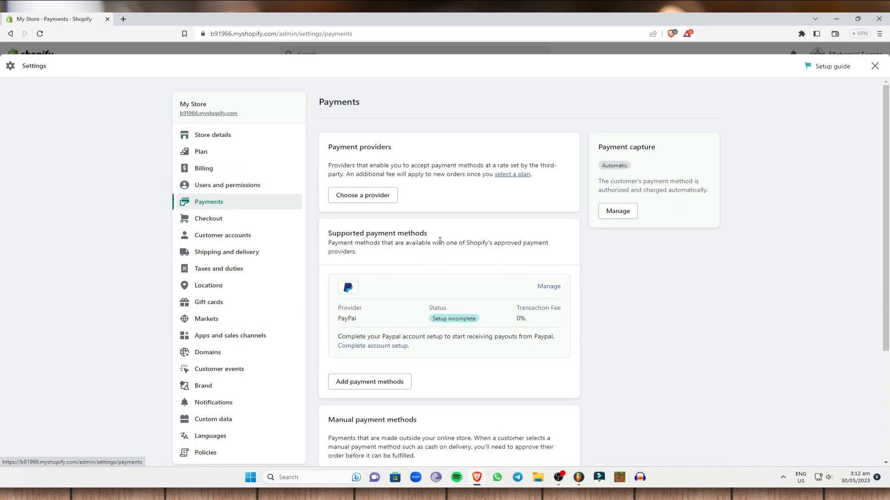
left_click(381, 201)
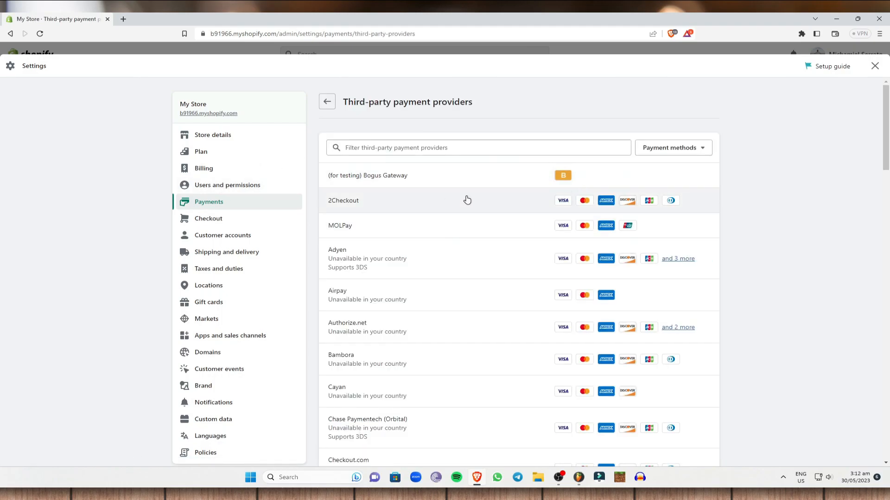
scroll(496, 200, "down", 4)
scroll(497, 201, "up", 3)
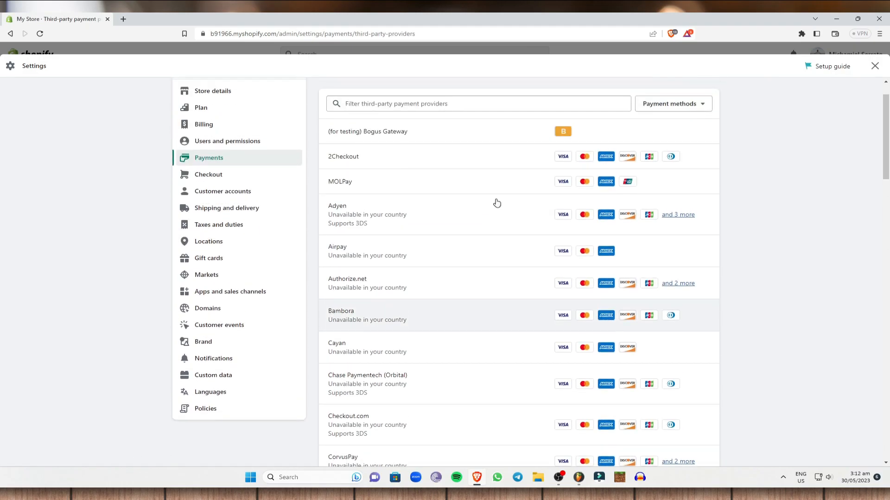
scroll(448, 156, "up", 1)
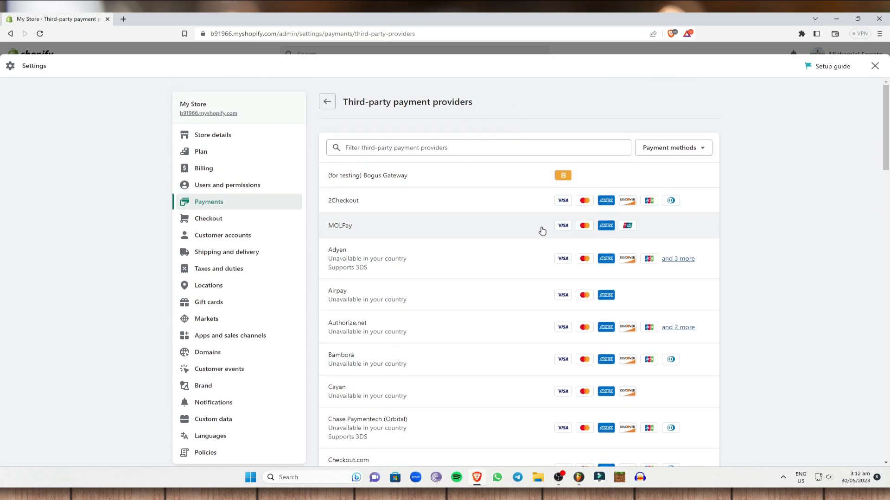
scroll(536, 231, "down", 2)
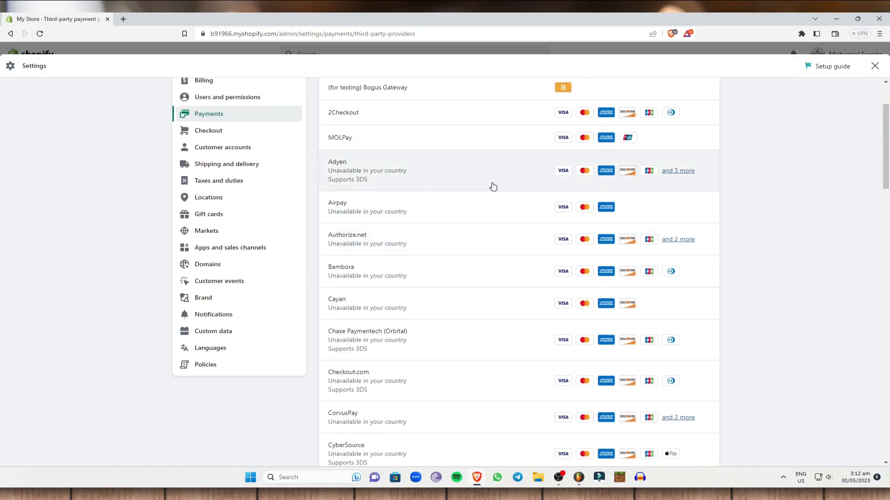
scroll(493, 187, "up", 2)
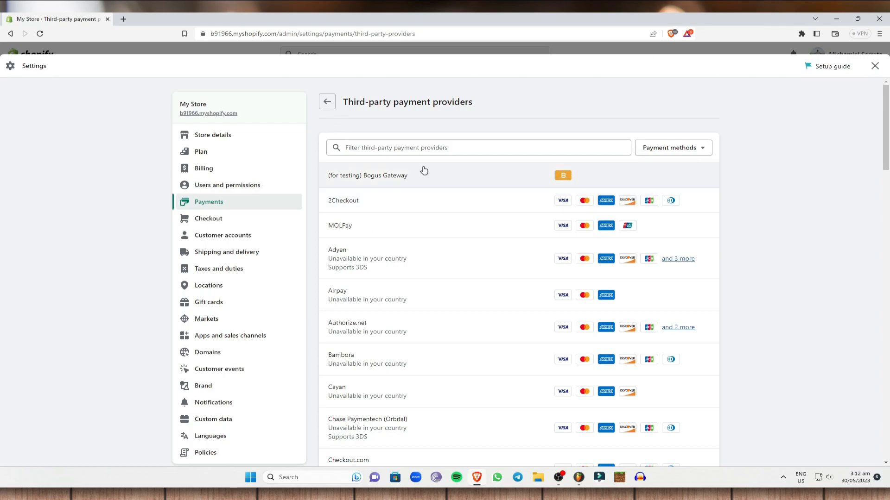
Step: Examine the 2Checkout provider's setup page, including its account information fields, and close the settings
left_click(435, 207)
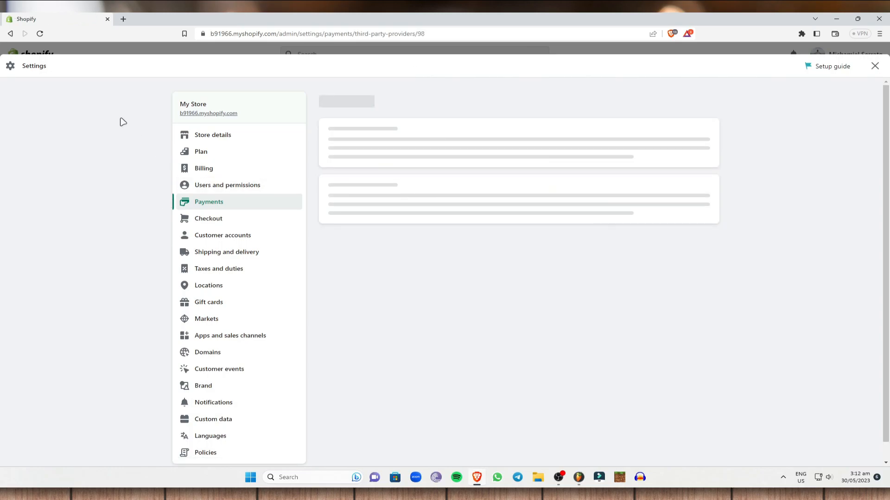
scroll(591, 176, "down", 4)
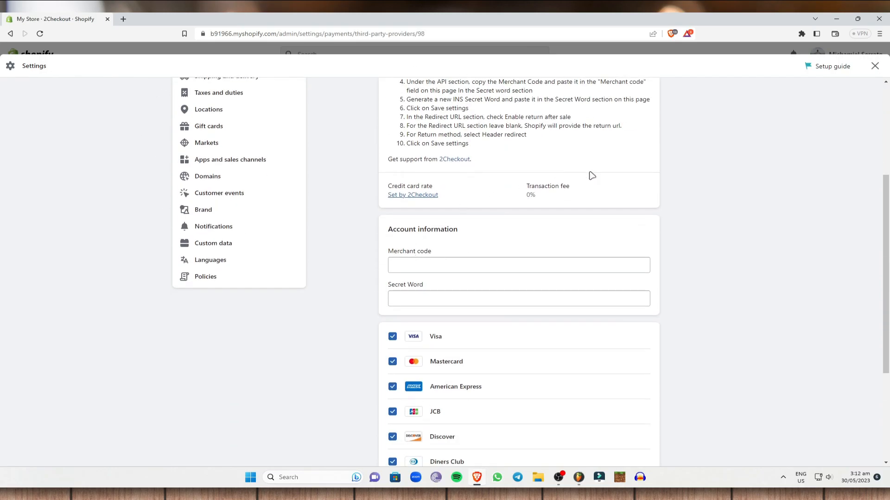
left_click(875, 66)
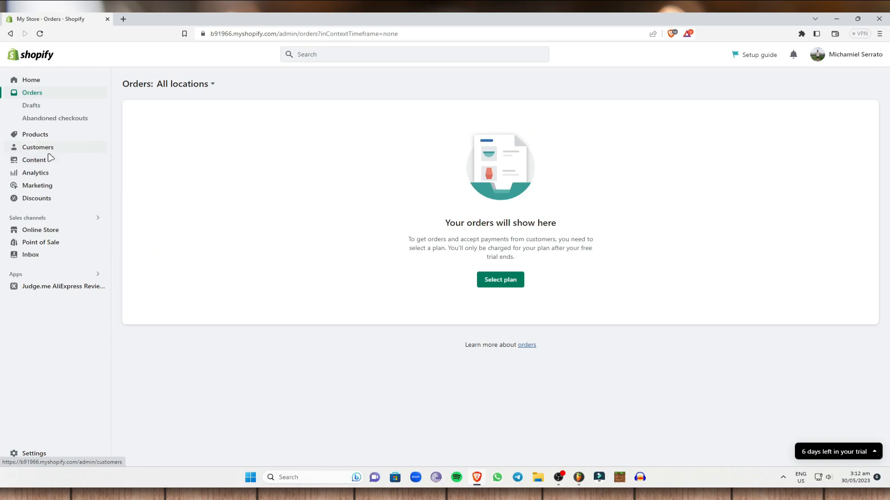
Step: Open the store's checkout settings and set the customer contact method to phone number or email
left_click(25, 453)
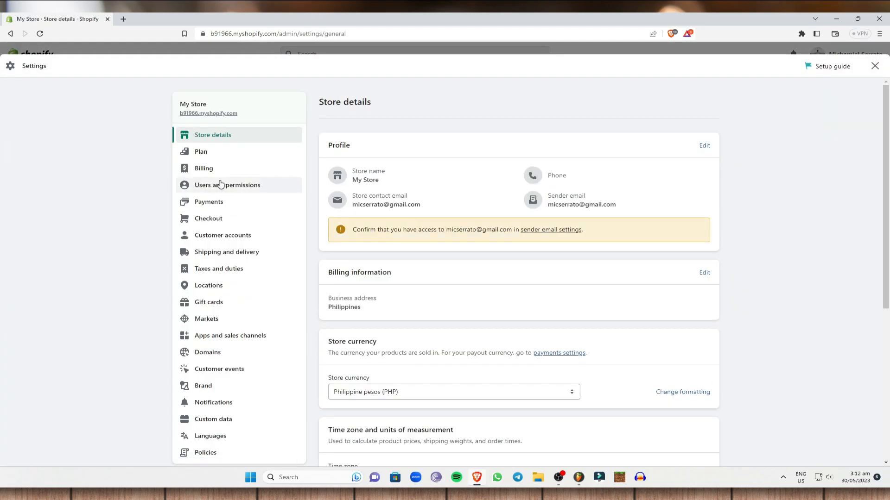
left_click(227, 219)
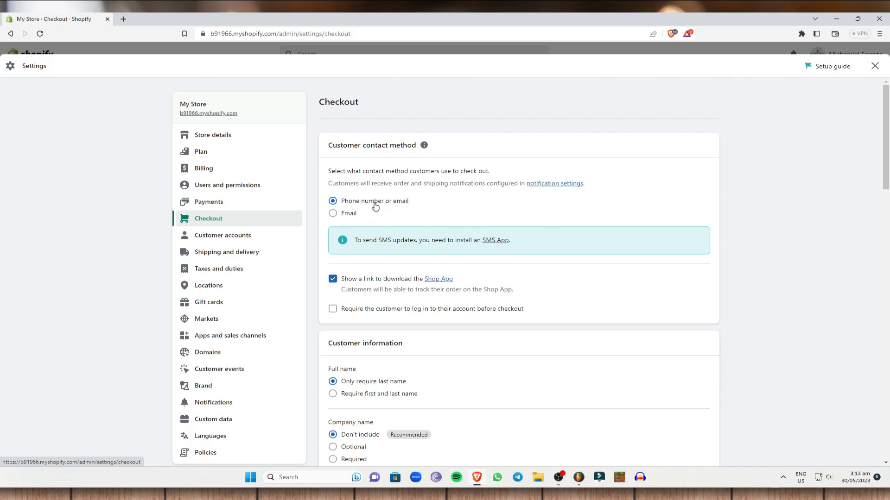
left_click(335, 215)
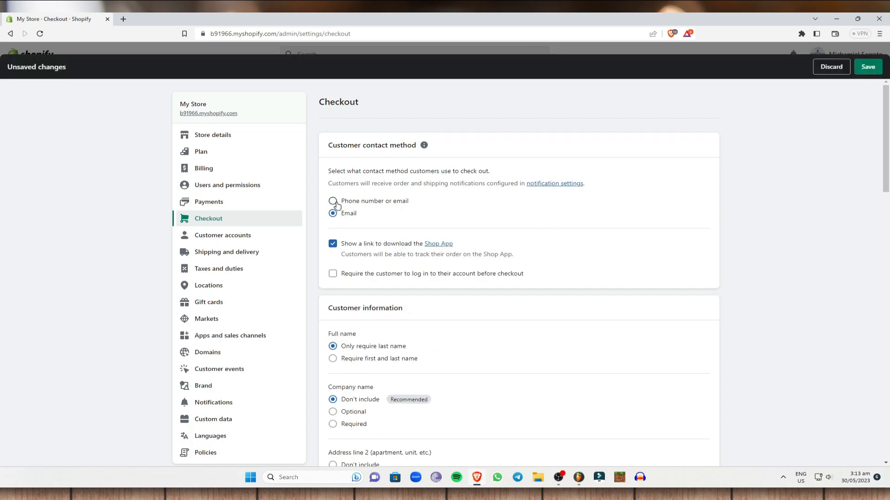
left_click(333, 202)
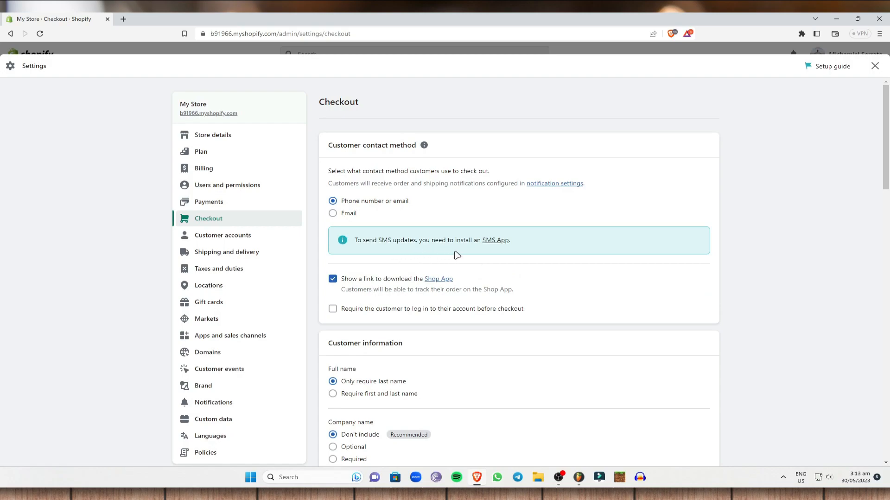
Step: Open the SMS App link in a new tab, examine the transactional SMS apps, and return to the checkout settings
right_click(502, 242)
left_click(533, 250)
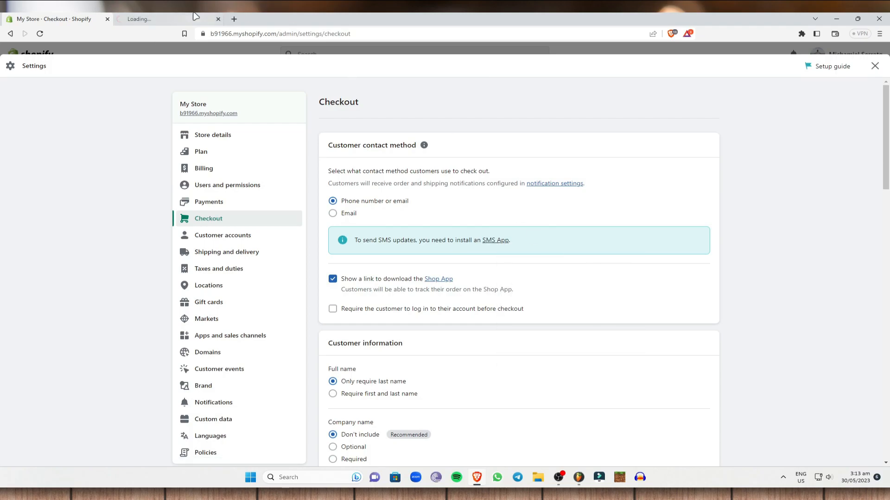
left_click(143, 19)
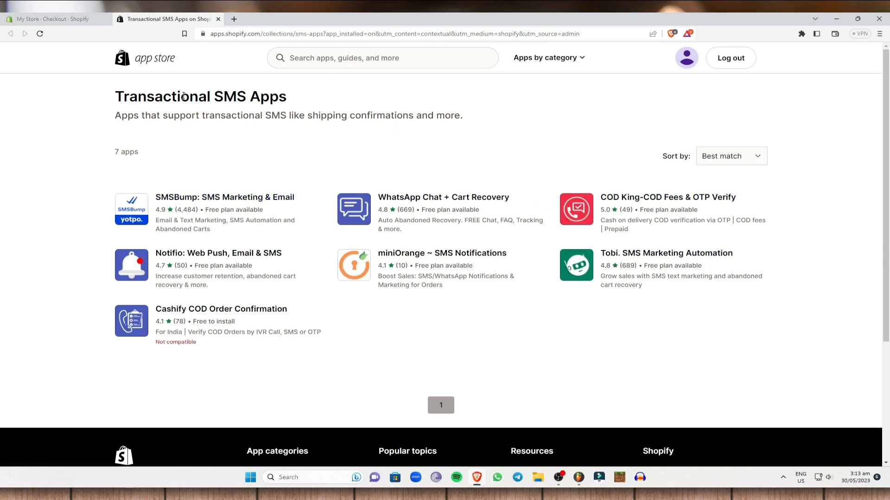
left_click(60, 22)
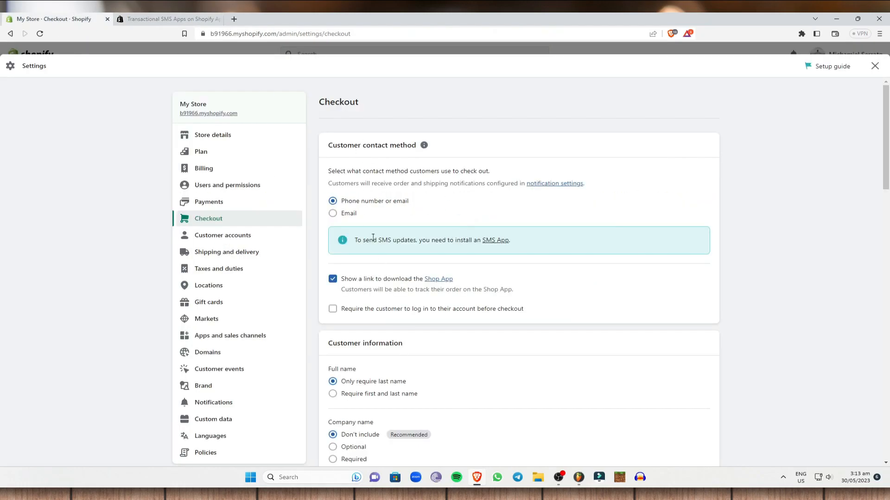
left_click(209, 17)
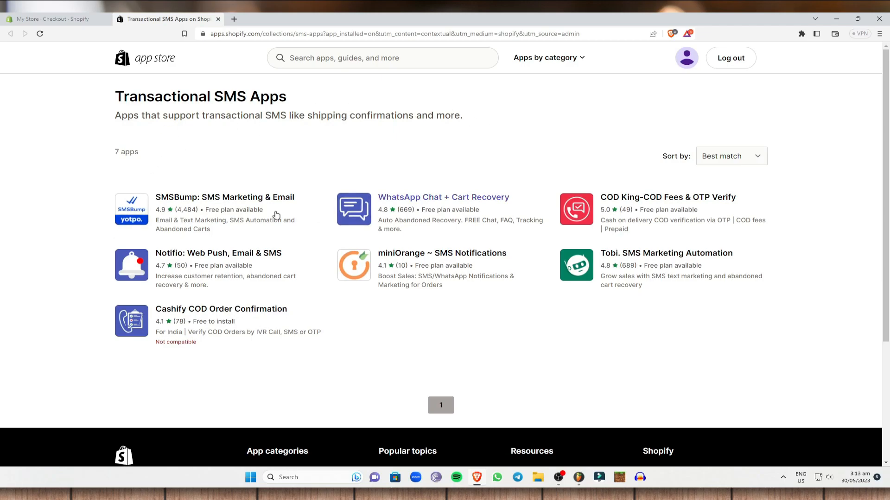
key("ctrl+shift+Tab")
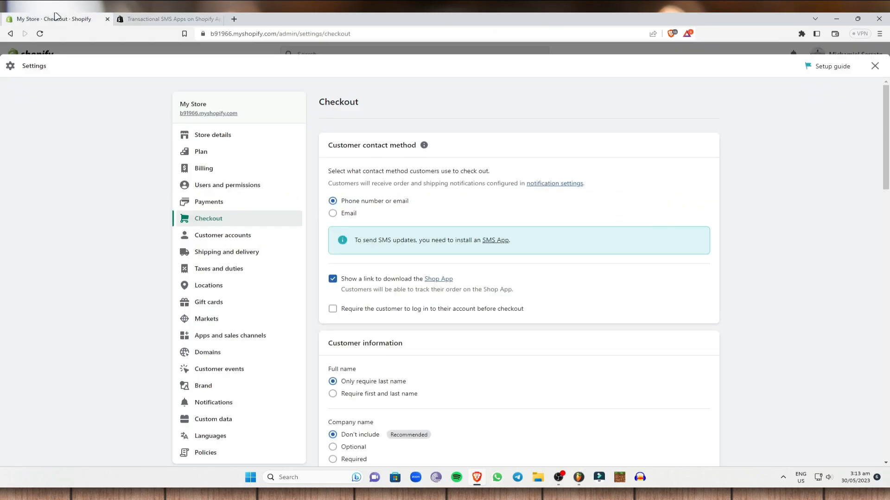
Step: Set the full name requirement under Customer information to require first and last name
scroll(438, 375, "down", 3)
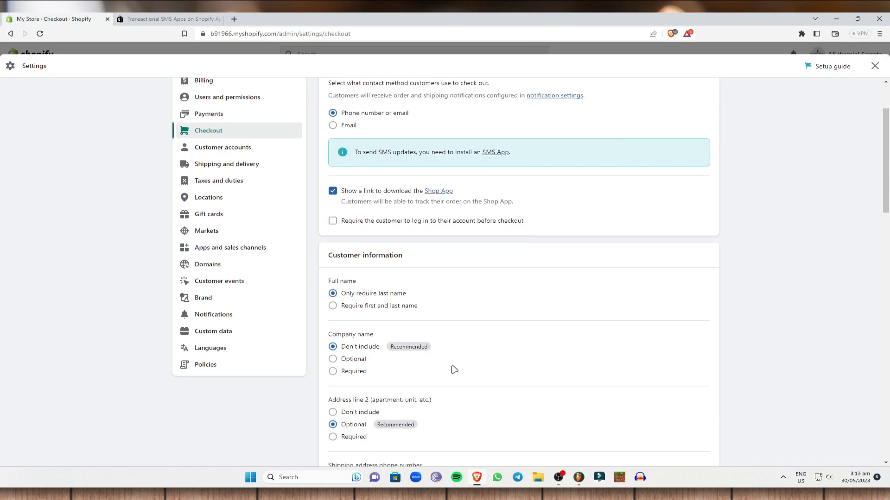
scroll(415, 300, "down", 2)
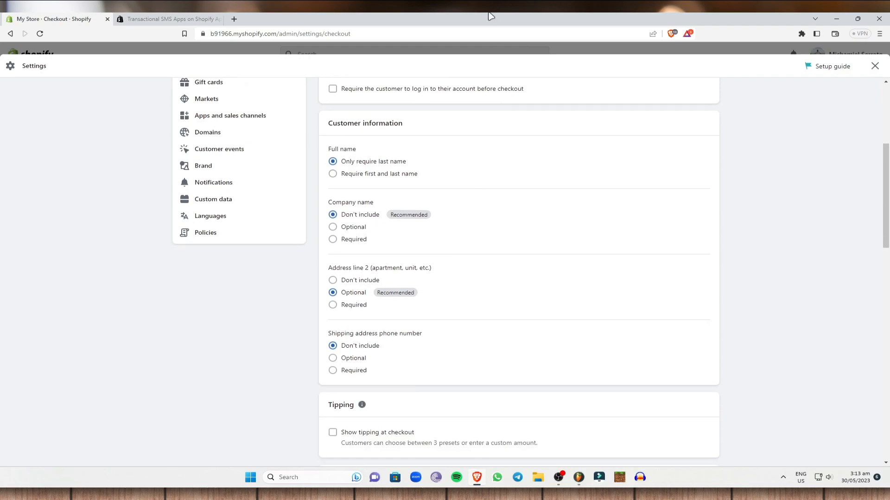
left_click_drag(330, 121, 415, 123)
left_click(438, 133)
left_click(333, 173)
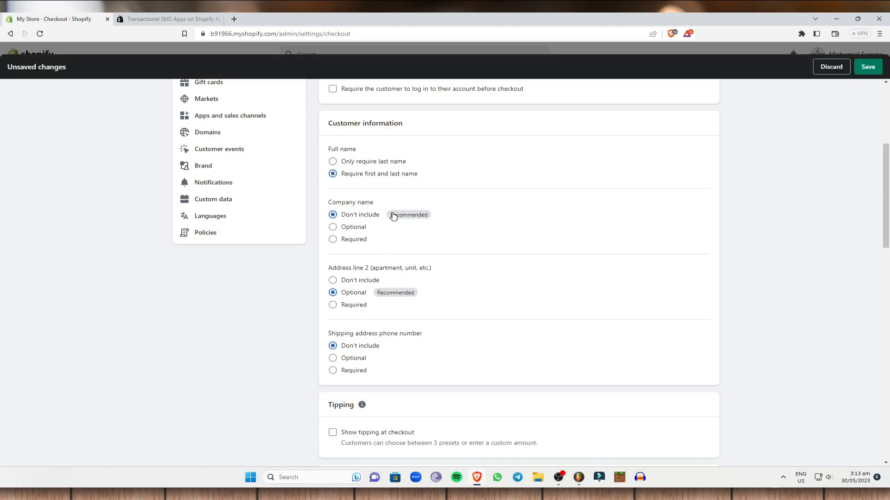
Step: Enable showing tipping at checkout in the Tipping section
scroll(394, 283, "down", 2)
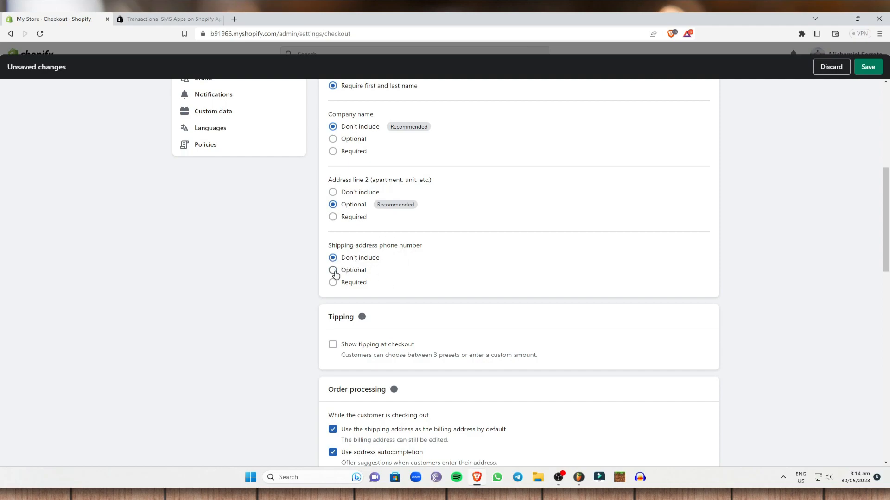
scroll(472, 284, "down", 2)
scroll(437, 253, "up", 2)
scroll(507, 133, "down", 2)
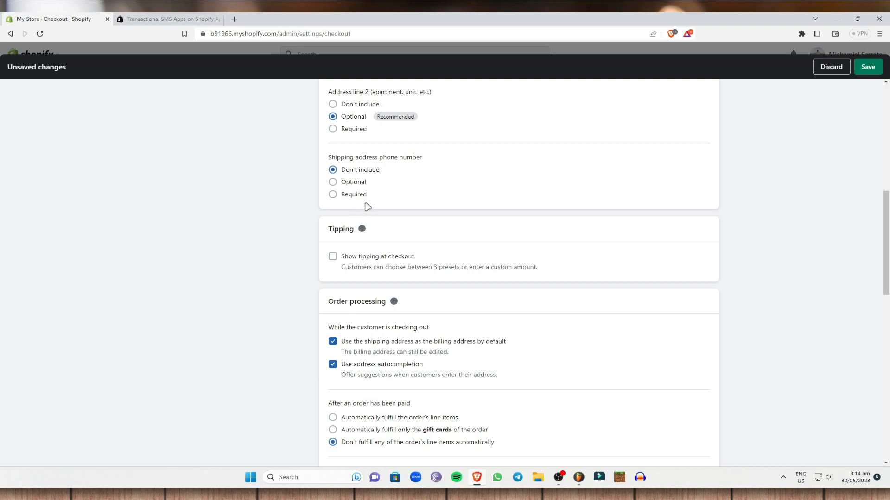
left_click(332, 257)
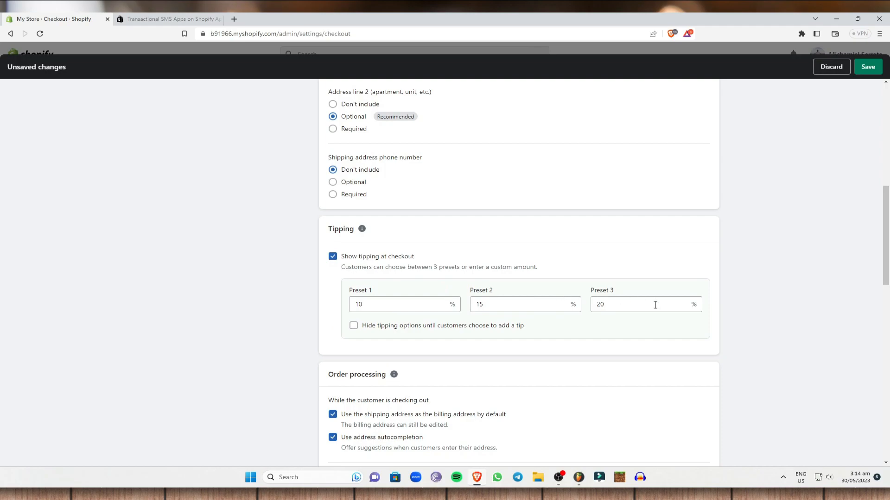
left_click_drag(490, 268, 555, 267)
left_click(597, 254)
left_click_drag(366, 305, 149, 283)
left_click(342, 298)
Step: Enter "your order is on the way all the way from Canada" as the additional scripts of the order status page
scroll(369, 295, "down", 4)
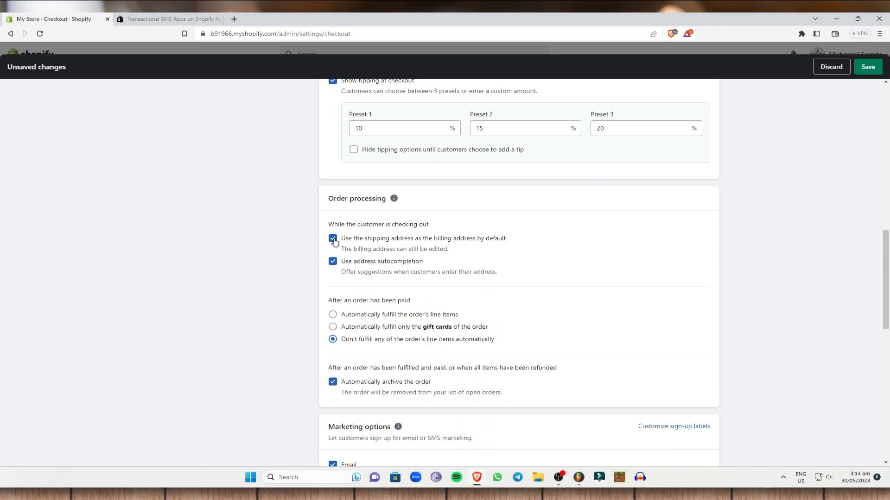
scroll(158, 353, "down", 3)
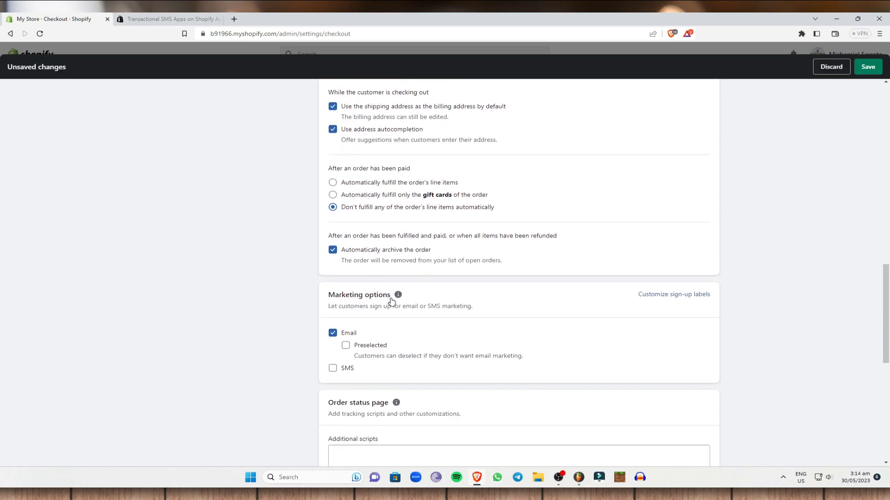
scroll(366, 282, "up", 1)
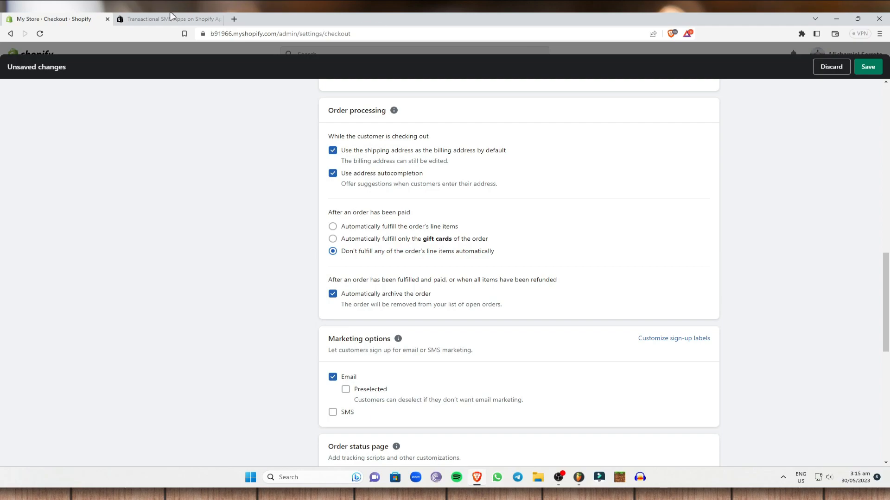
scroll(439, 303, "down", 4)
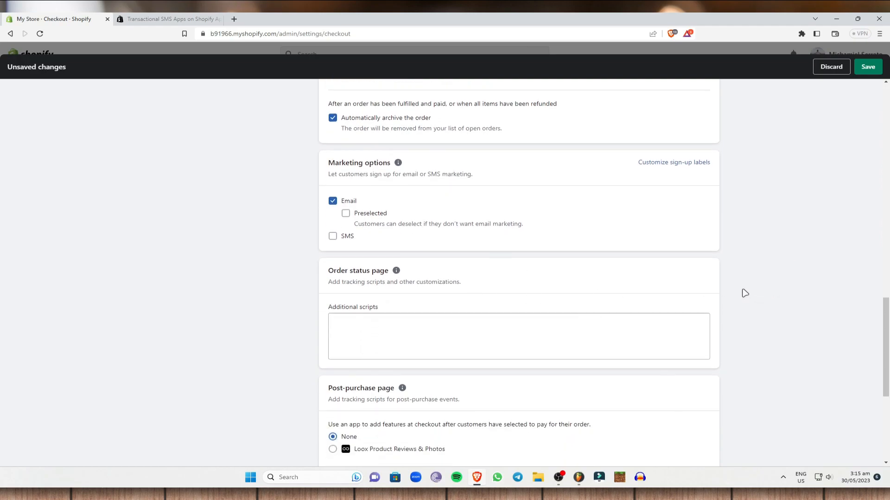
scroll(503, 295, "down", 1)
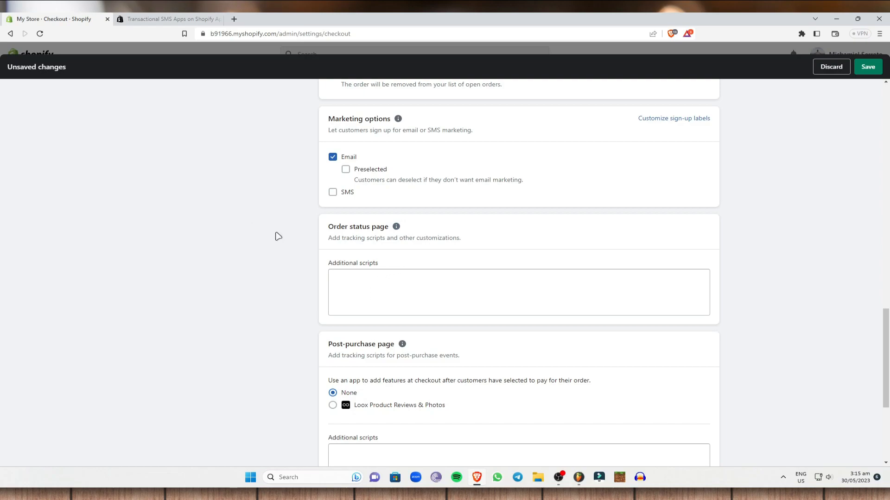
left_click(361, 286)
type("your order is on the way")
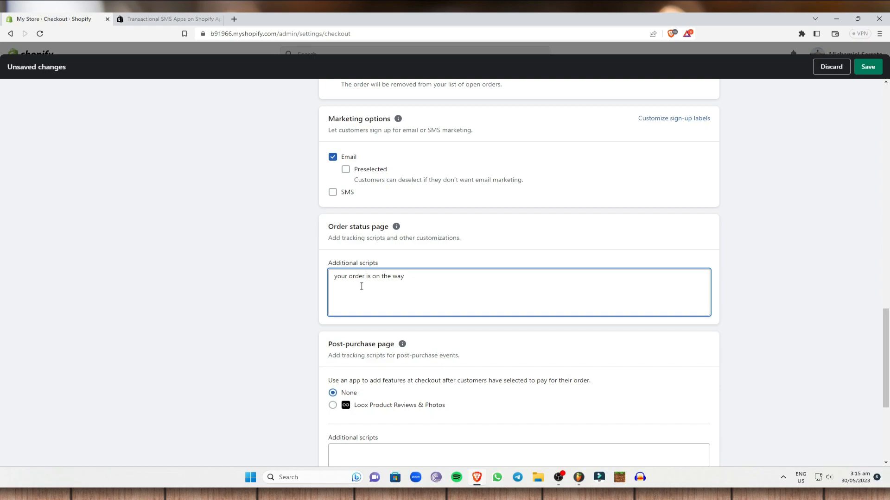
type(" all the way from Canada")
left_click(820, 316)
scroll(497, 266, "down", 2)
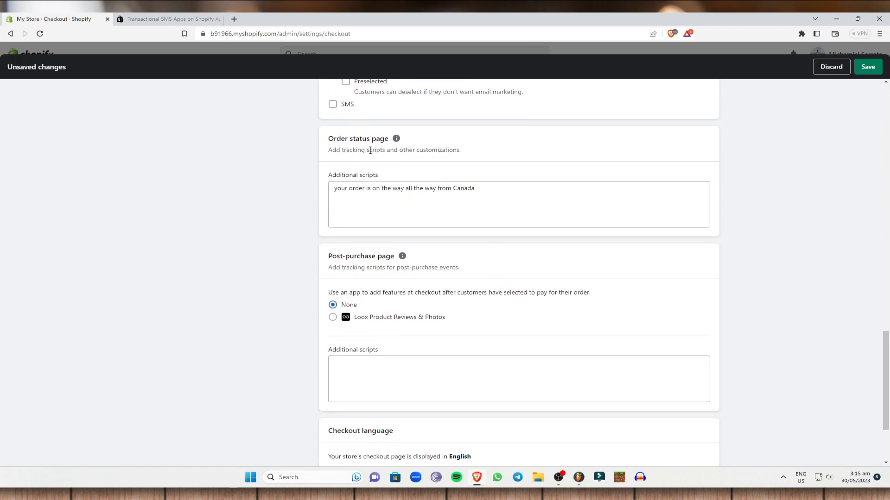
Step: Select Loox Product Reviews & Photos as the post-purchase page app and save the checkout settings
left_click_drag(476, 188, 254, 191)
left_click(838, 209)
left_click(333, 317)
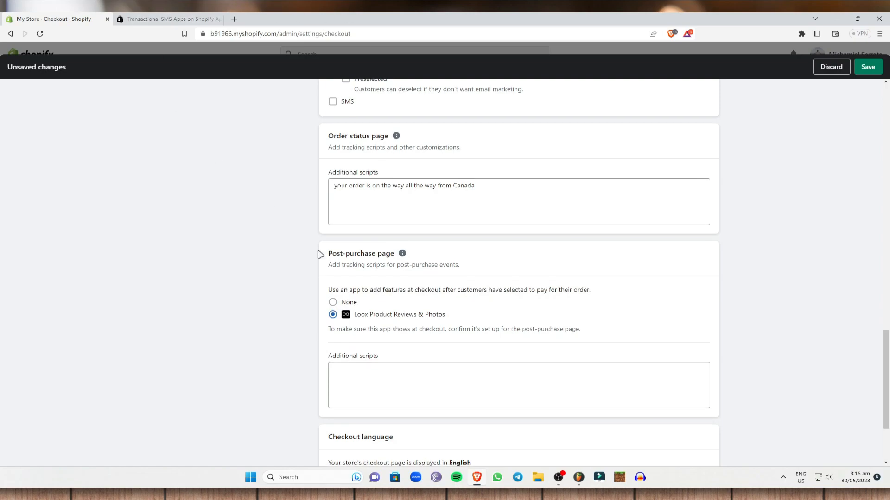
scroll(294, 230, "down", 3)
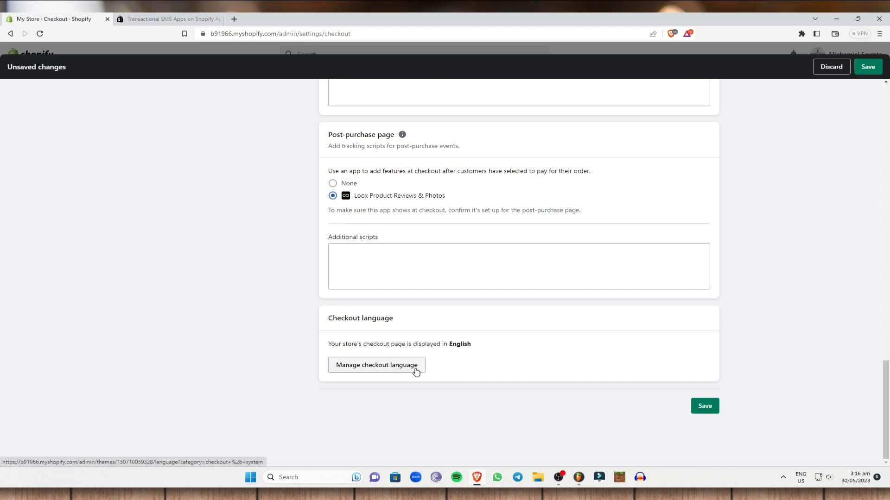
left_click(857, 74)
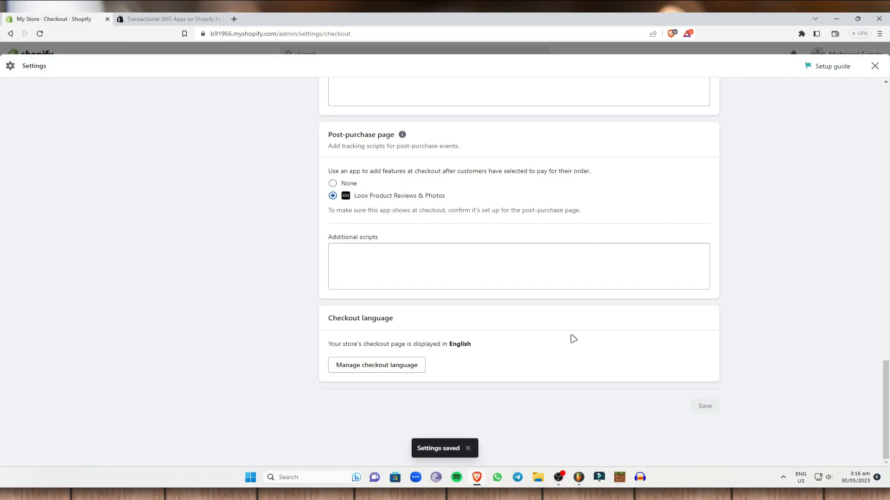
Step: Open the general shipping rates profile in the Shipping and delivery settings and examine its domestic and international shipping zones
left_click(123, 52)
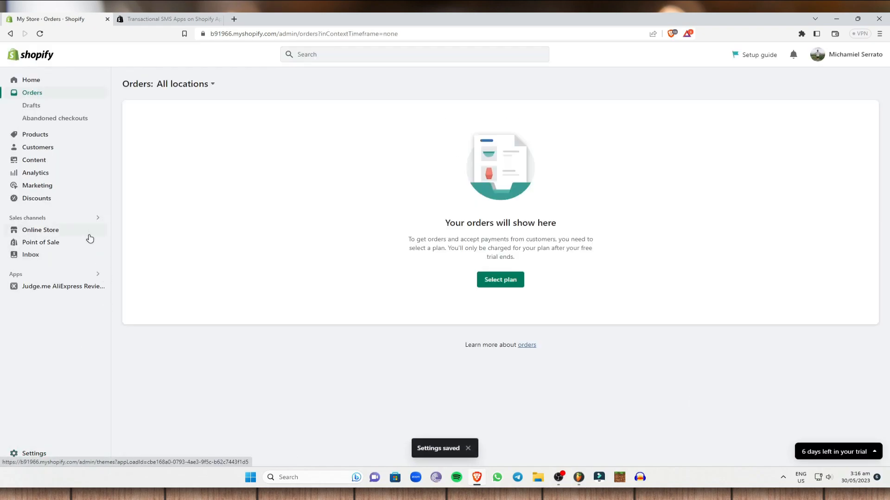
left_click(19, 453)
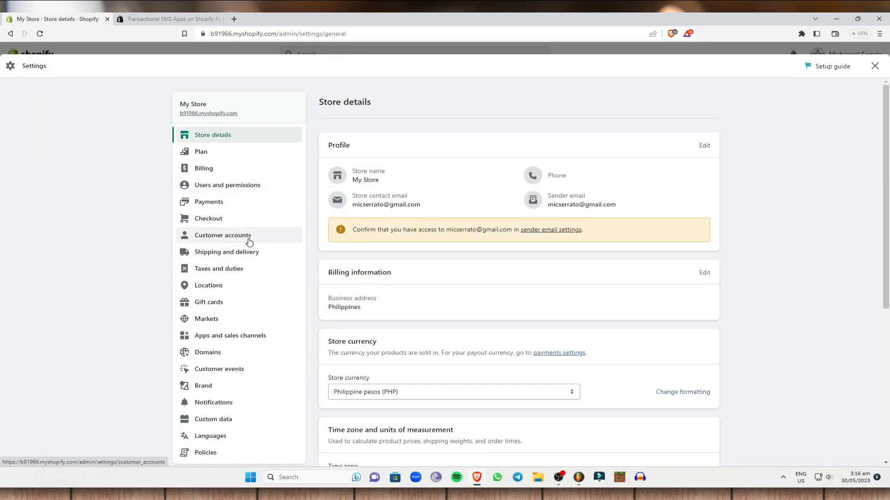
left_click(241, 254)
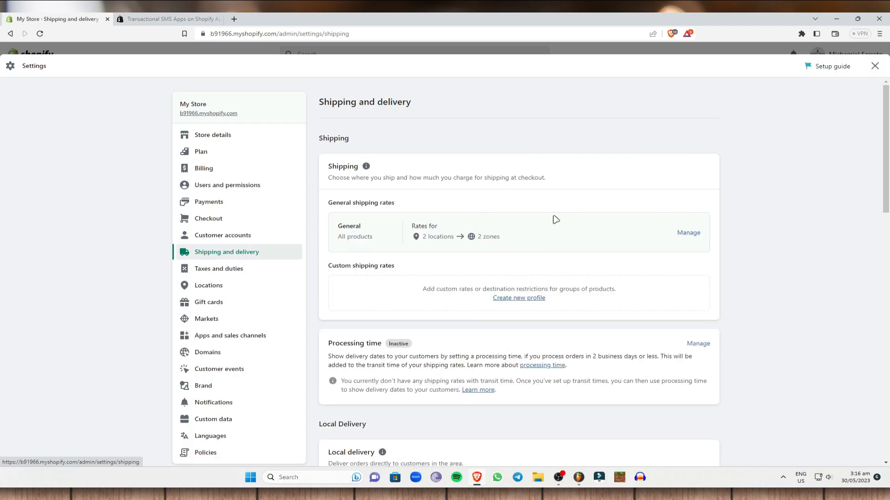
left_click(688, 233)
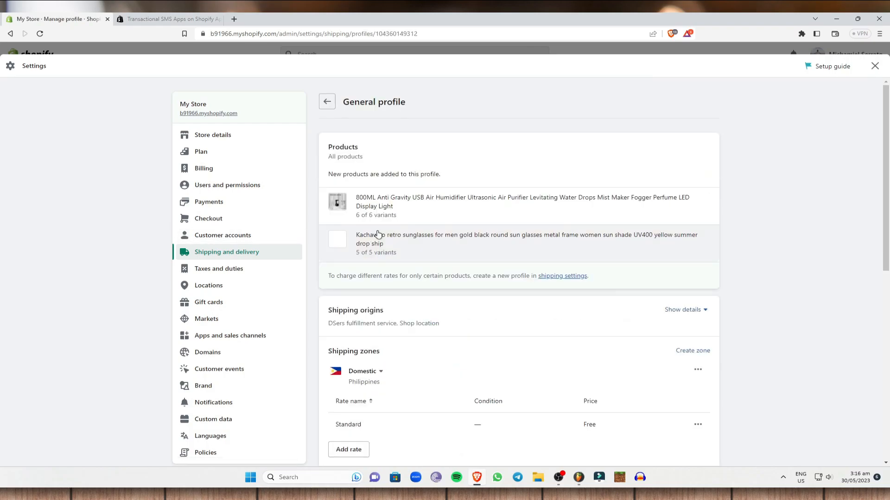
scroll(440, 374, "down", 2)
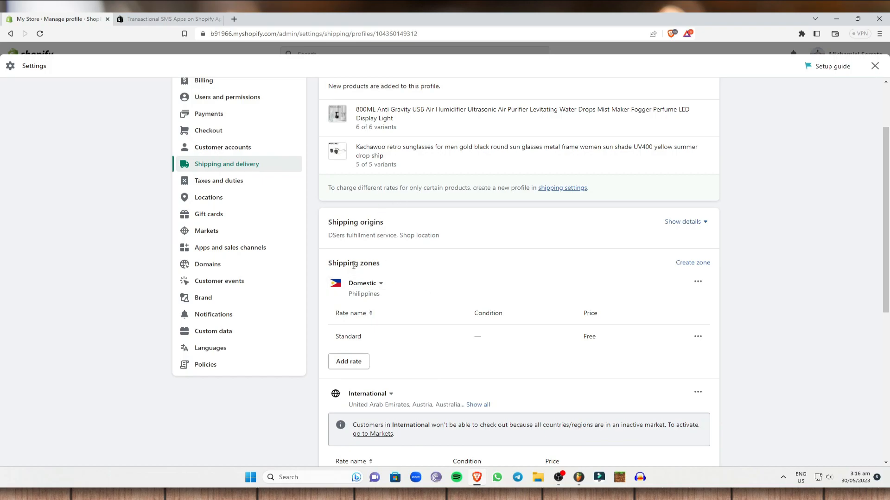
scroll(384, 275, "down", 3)
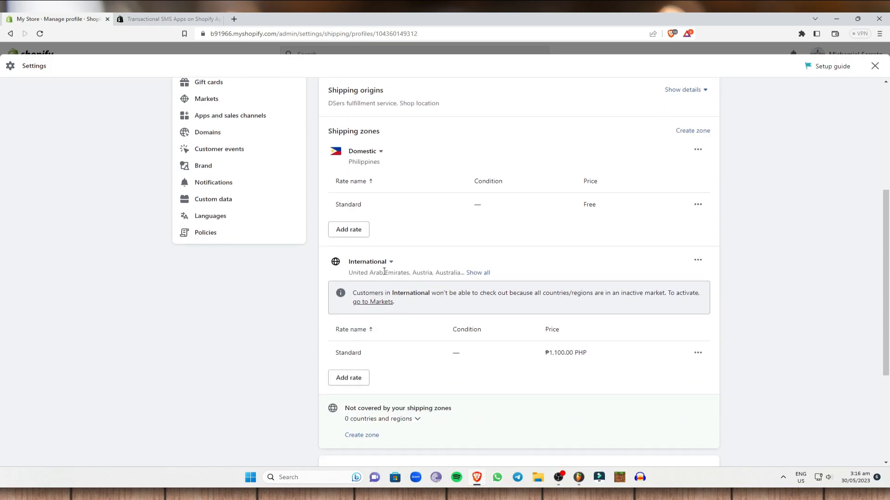
scroll(444, 261, "down", 4)
scroll(444, 270, "up", 7)
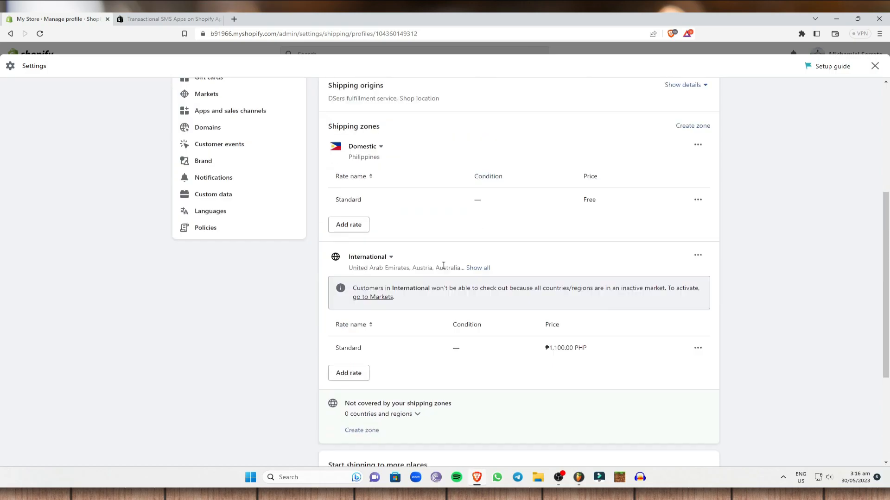
scroll(366, 296, "up", 2)
scroll(369, 364, "down", 3)
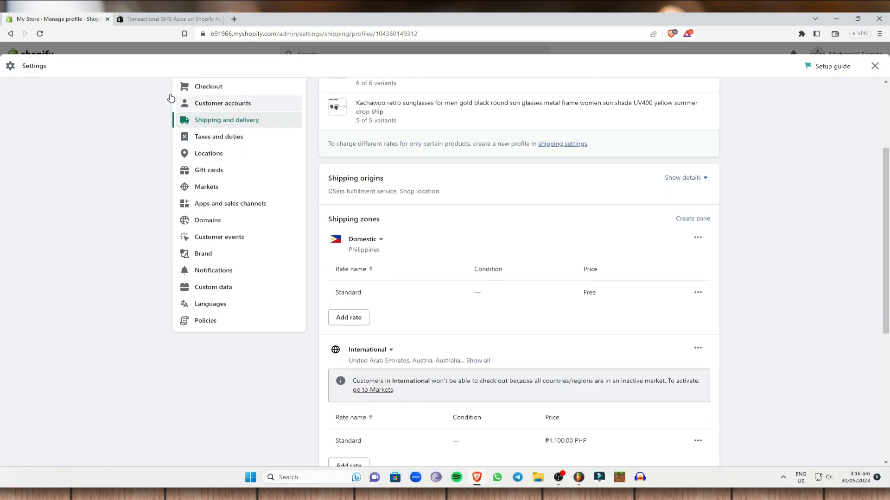
Step: Return to the Shipping and delivery settings and examine processing time, local delivery and pickup, packages, packing slips, carrier accounts and custom order fulfillment
left_click(213, 120)
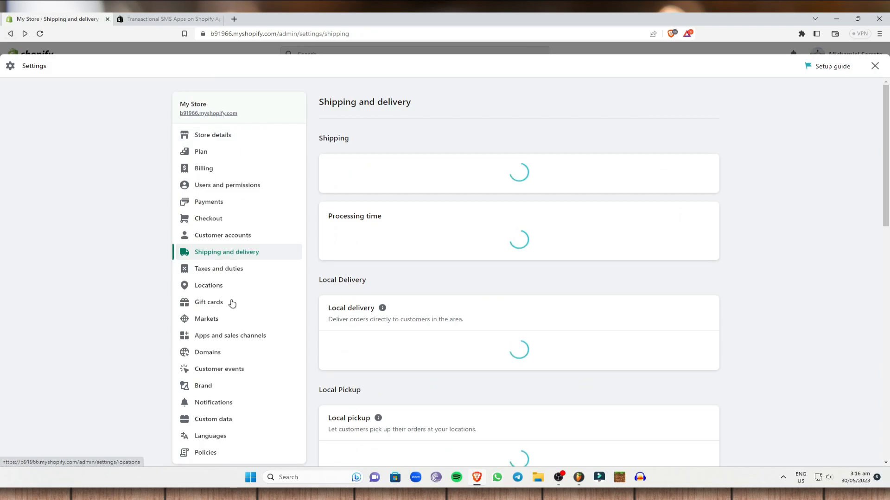
scroll(482, 291, "down", 1)
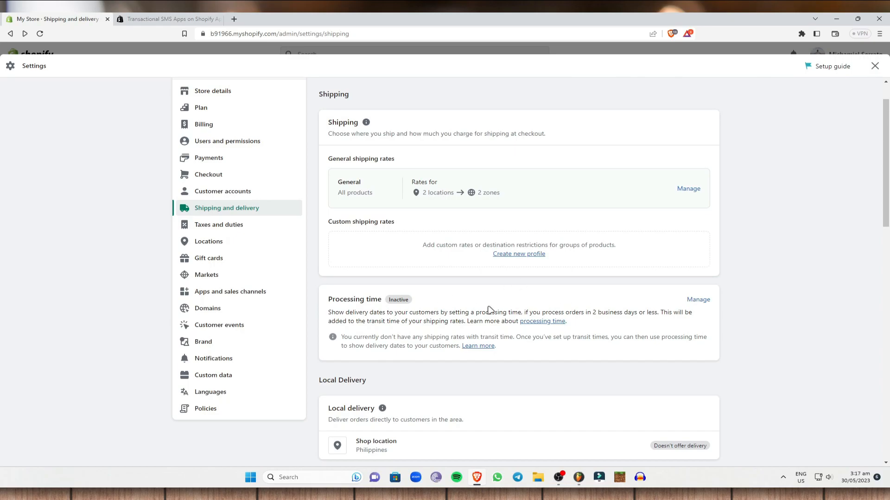
scroll(463, 296, "down", 4)
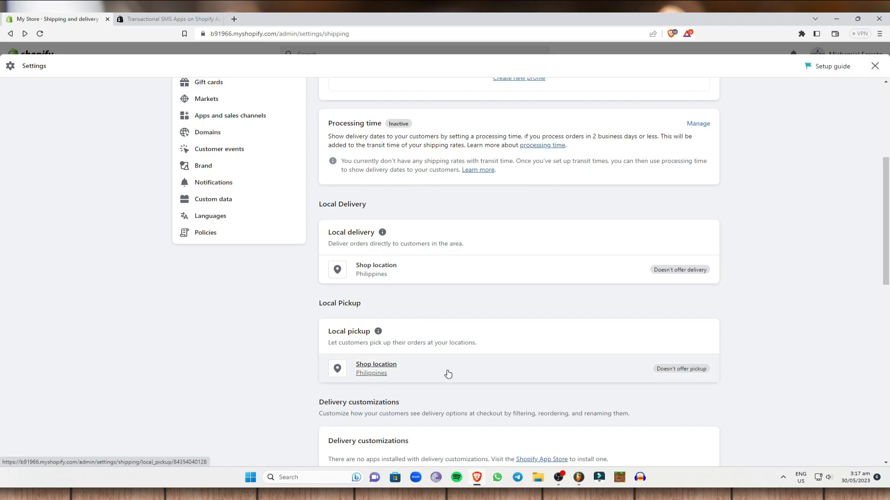
scroll(308, 256, "down", 3)
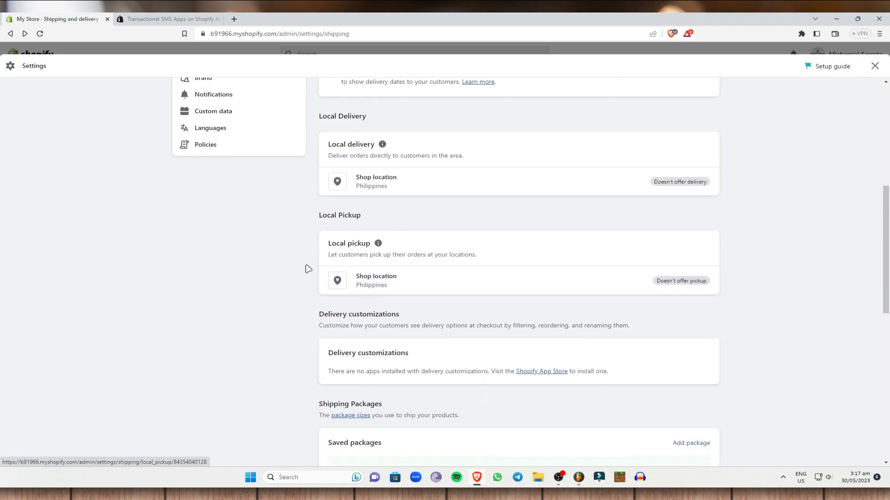
scroll(374, 301, "down", 1)
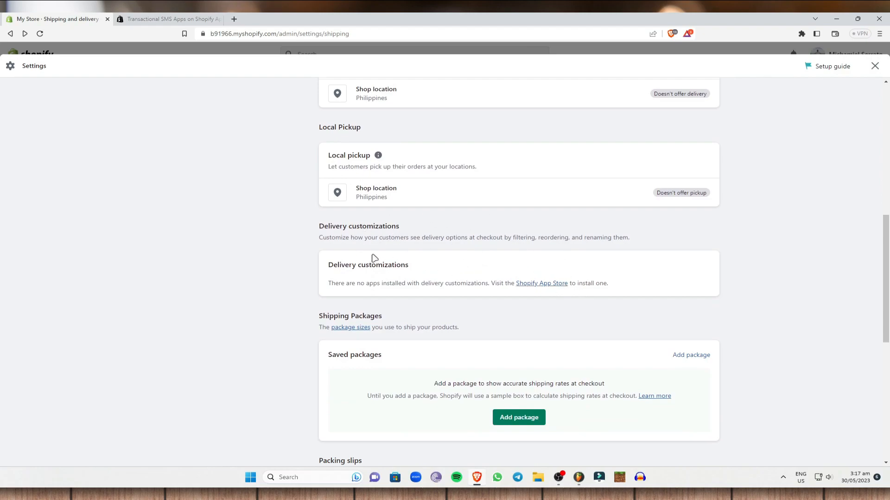
scroll(321, 328, "down", 2)
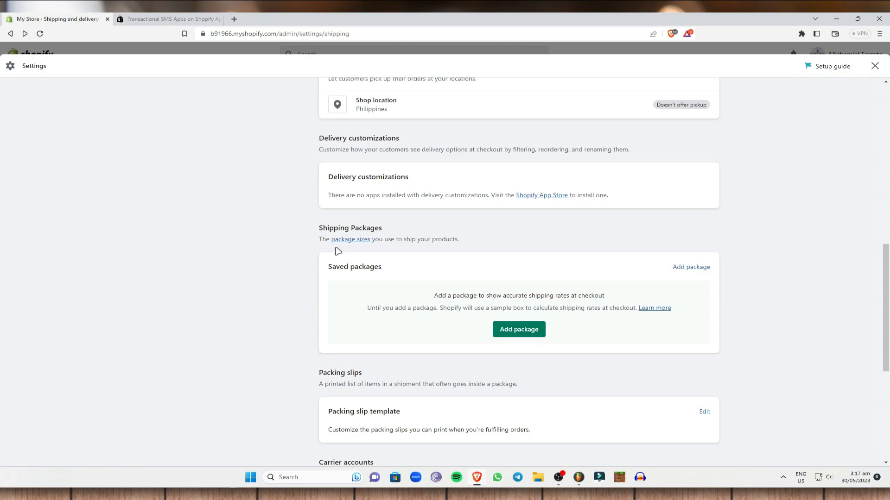
scroll(468, 296, "down", 2)
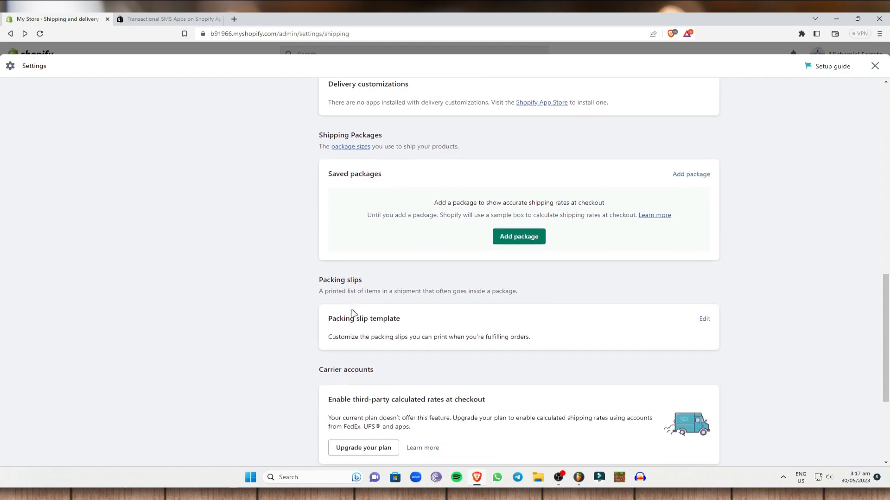
scroll(485, 314, "down", 2)
scroll(486, 314, "down", 1)
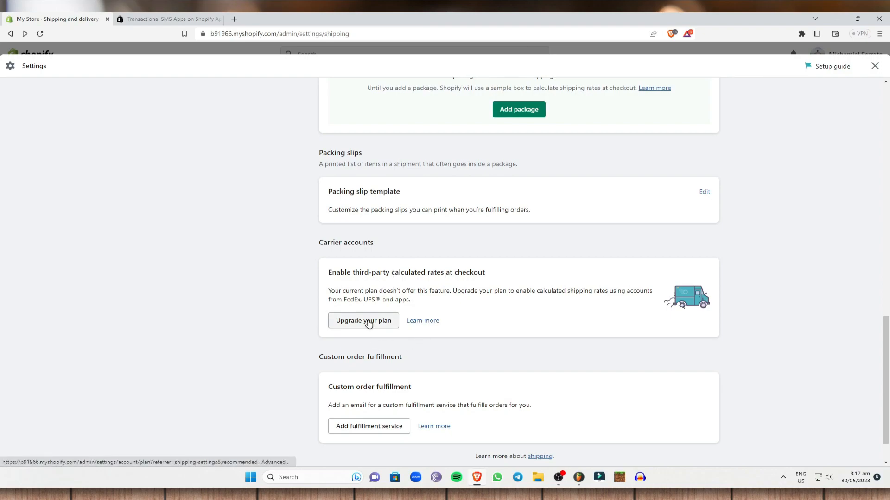
scroll(397, 302, "down", 2)
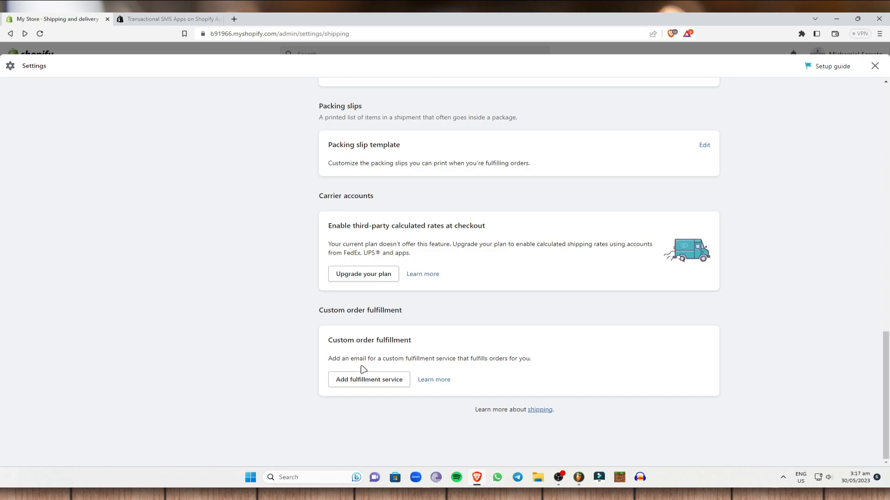
Step: Try to add a custom fulfillment service named "Name1" with an email entry, and close the dialog
left_click(383, 377)
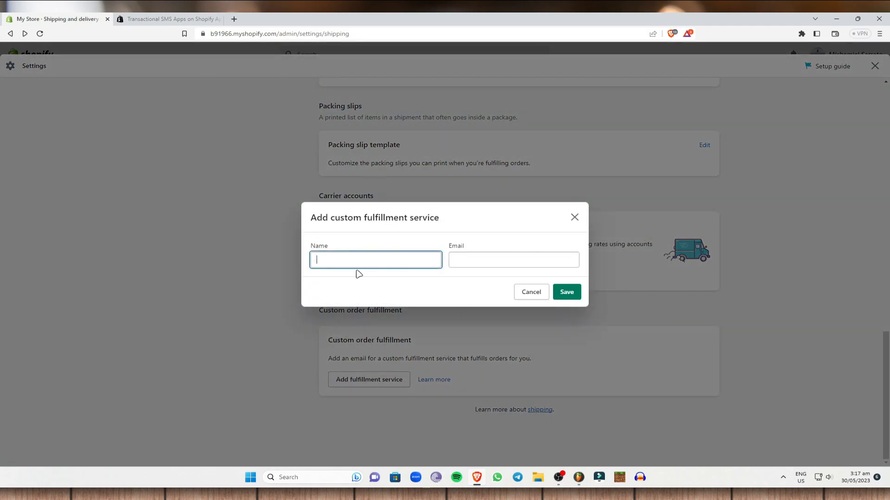
type("Name1")
key("Tab")
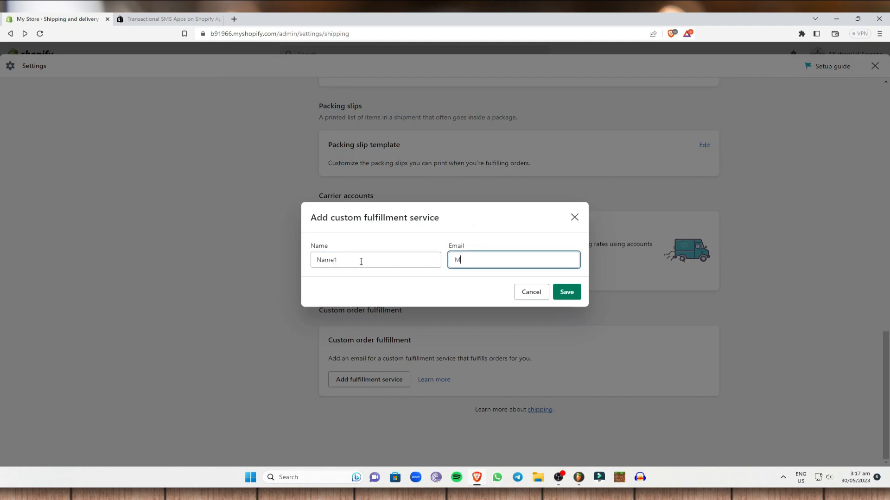
type("email")
left_click(574, 291)
left_click(574, 202)
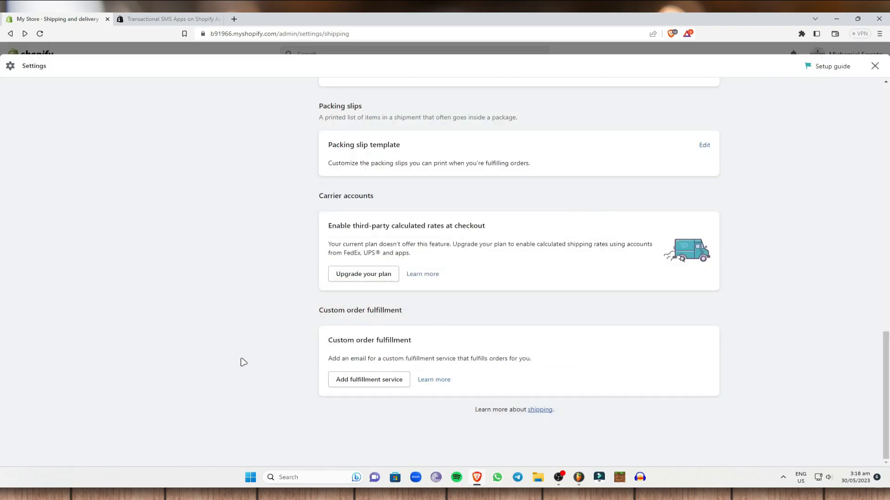
Step: Close the settings and reload the store's Orders page
scroll(819, 167, "up", 15)
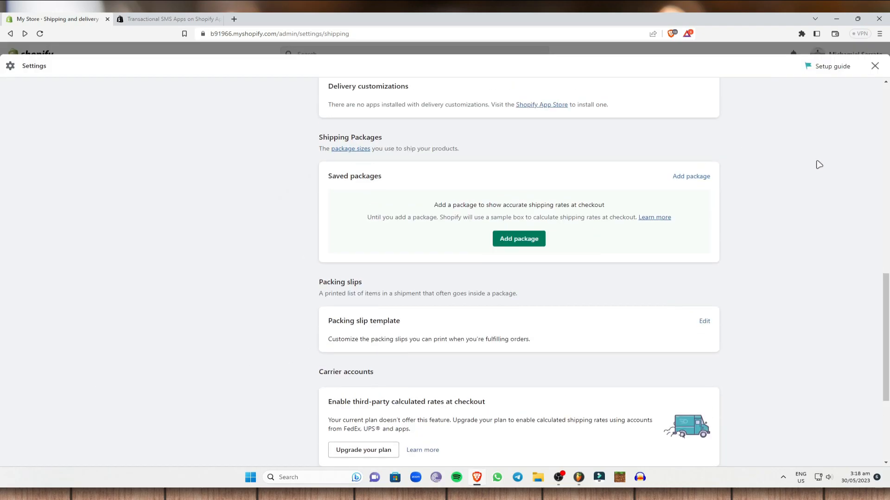
left_click(875, 66)
left_click(41, 34)
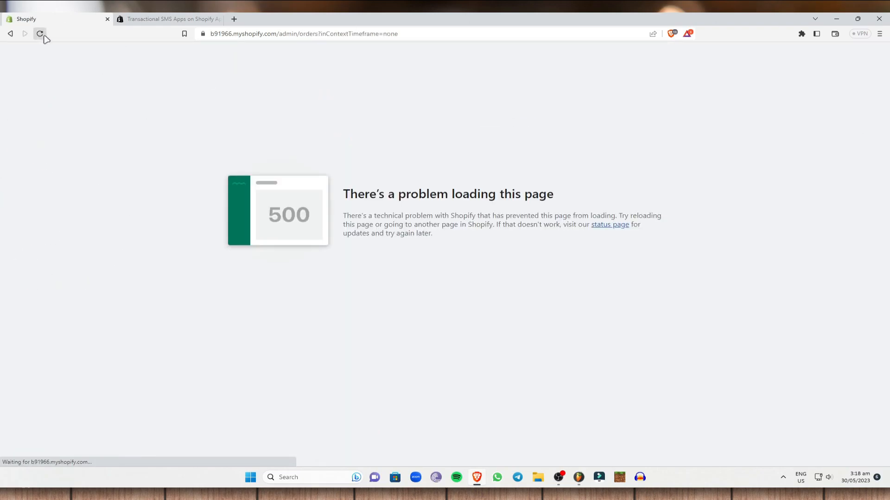
left_click(41, 34)
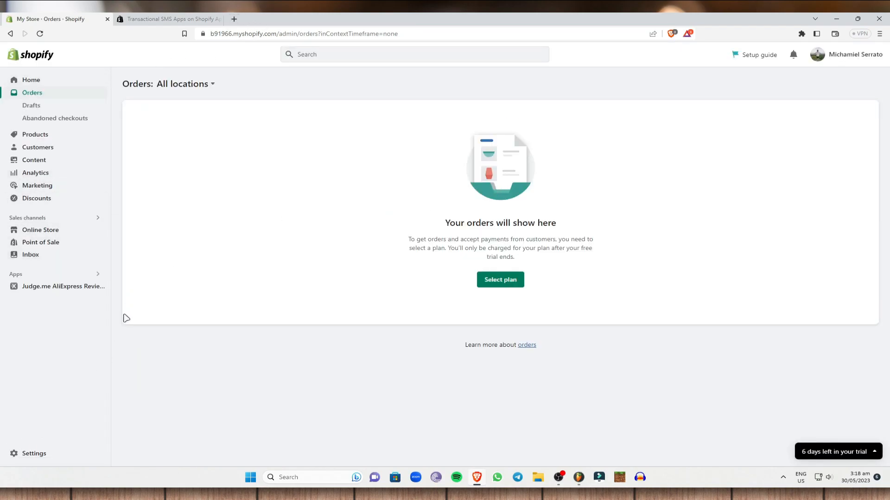
left_click(21, 459)
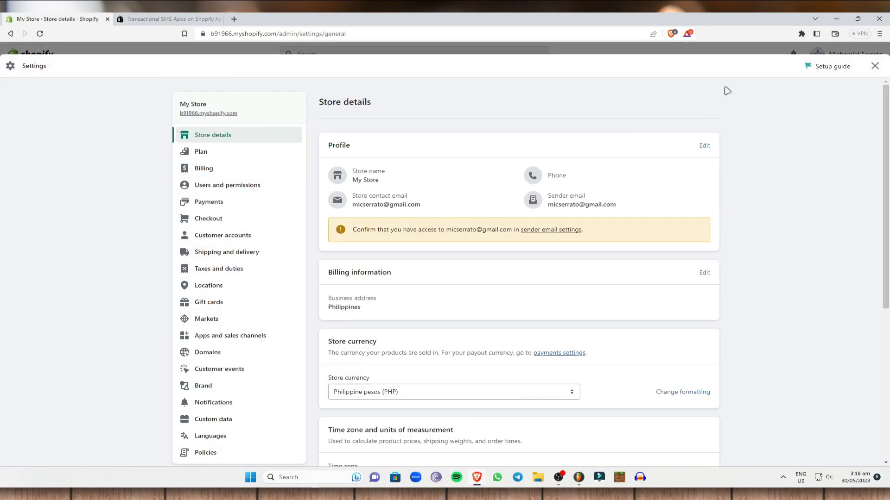
left_click(875, 66)
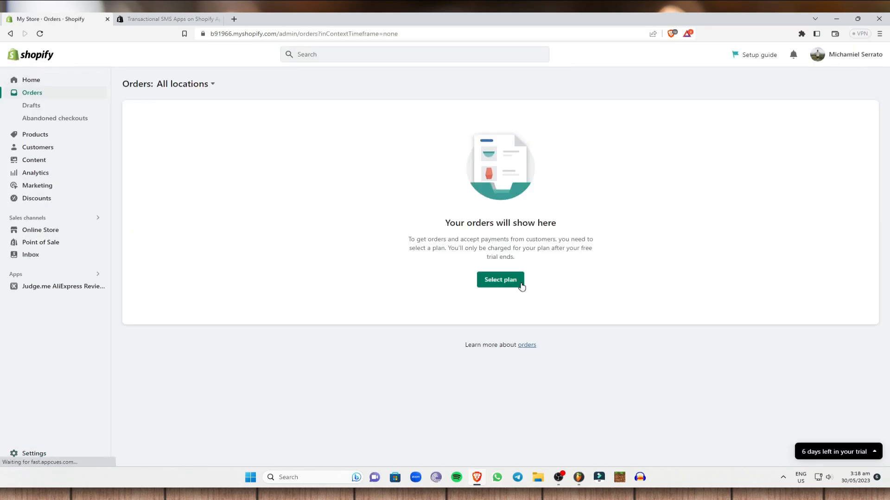